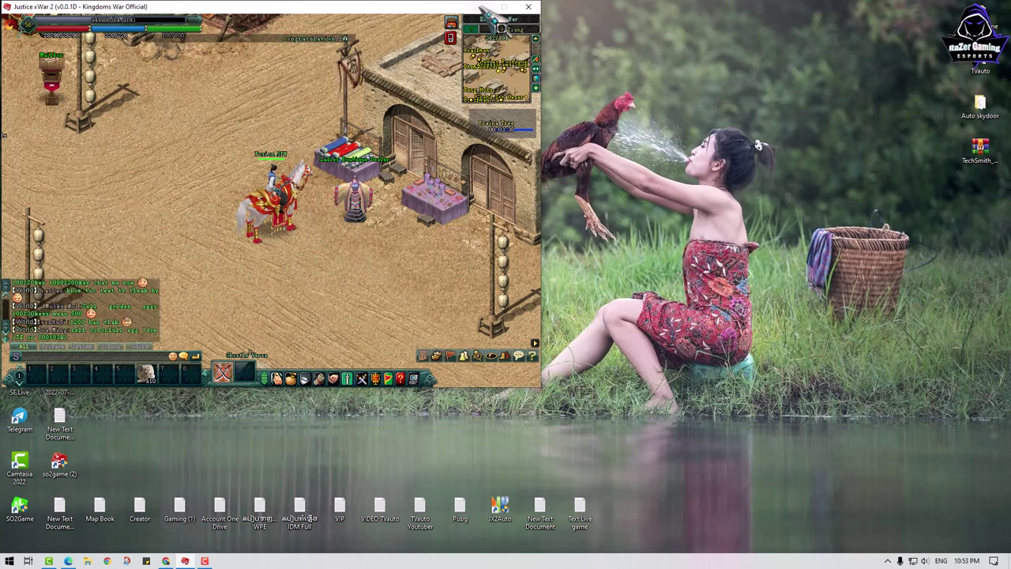
Minimise the Justice xWar 2 game window to the desktop with Super+D.
{"action": "key", "text": "super+d"}
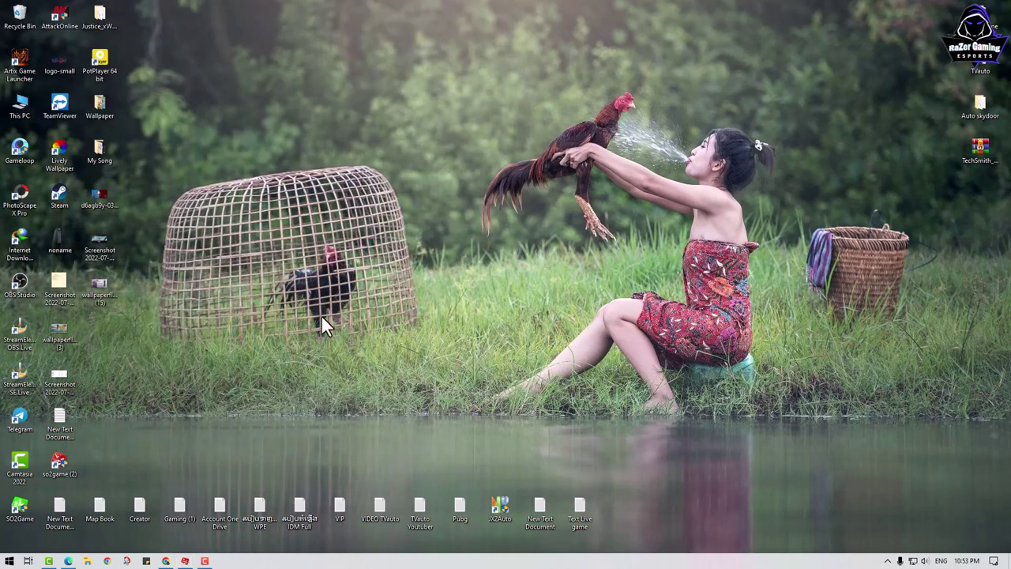
Review the first account's six game accounts in Chrome, then bring up the portal login page in Edge.
{"action": "left_click", "coordinate": [166, 560]}
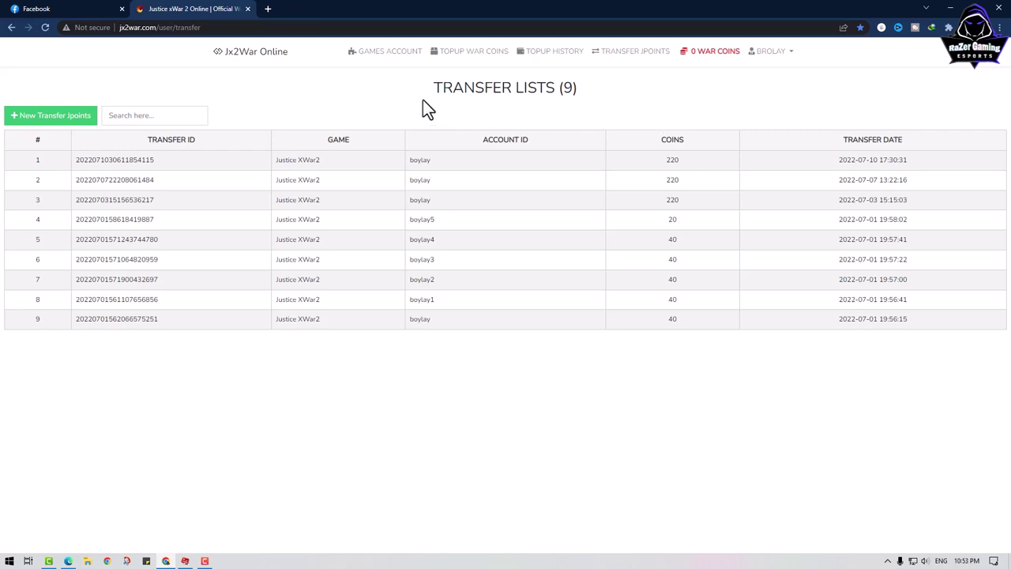
{"action": "left_click", "coordinate": [384, 55]}
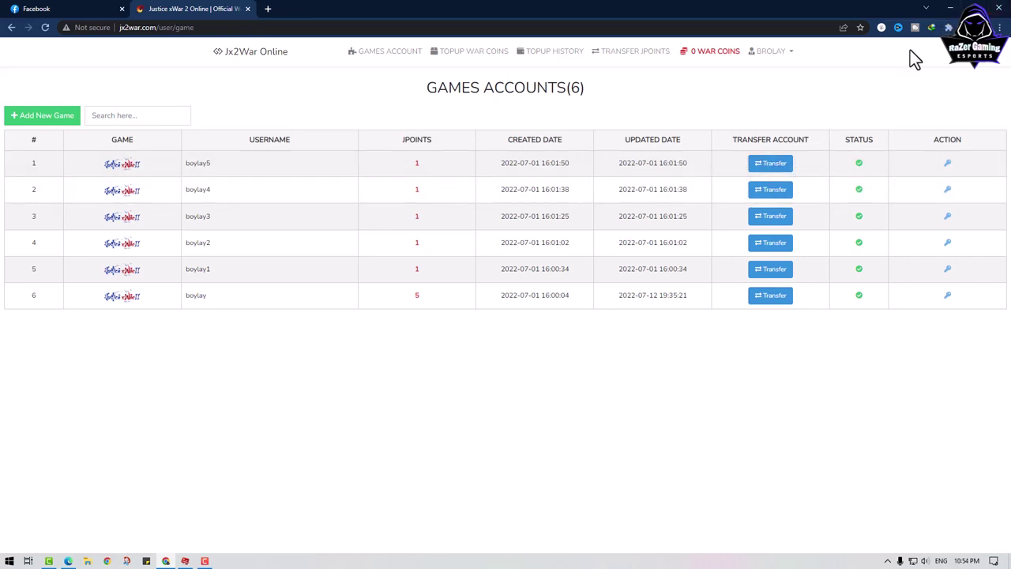
{"action": "left_click", "coordinate": [70, 560]}
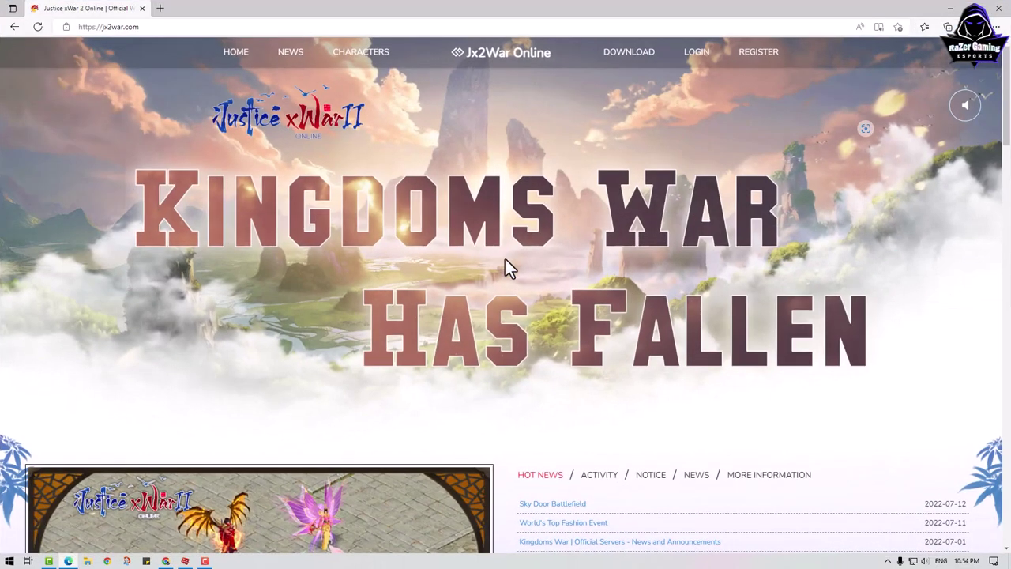
{"action": "left_click", "coordinate": [700, 53]}
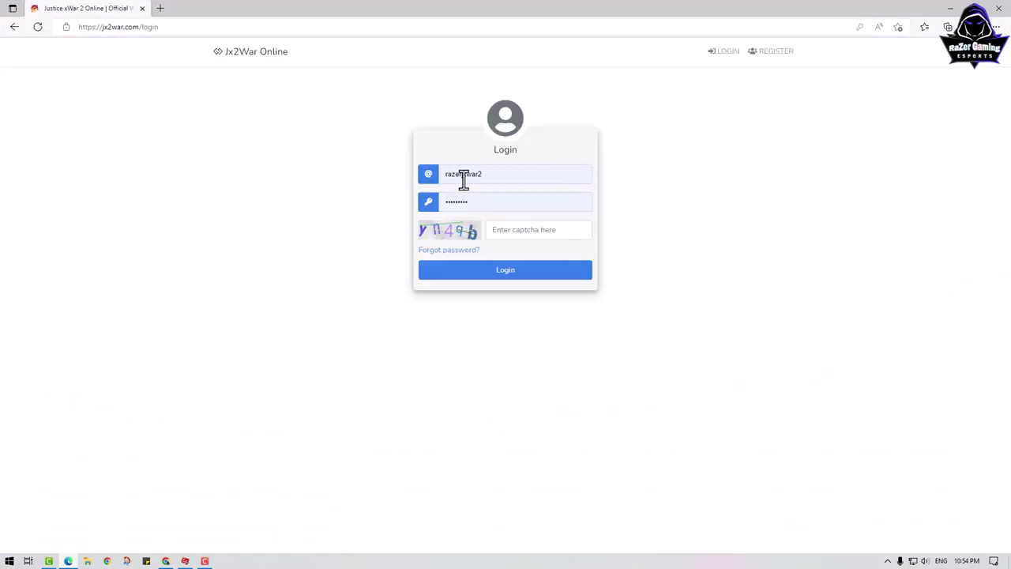
Enter the captcha and sign in to the second portal account.
{"action": "left_click", "coordinate": [510, 229]}
{"action": "type", "text": "y"}
{"action": "type", "text": "n"}
{"action": "type", "text": "4"}
{"action": "type", "text": "9b"}
{"action": "left_click", "coordinate": [512, 278]}
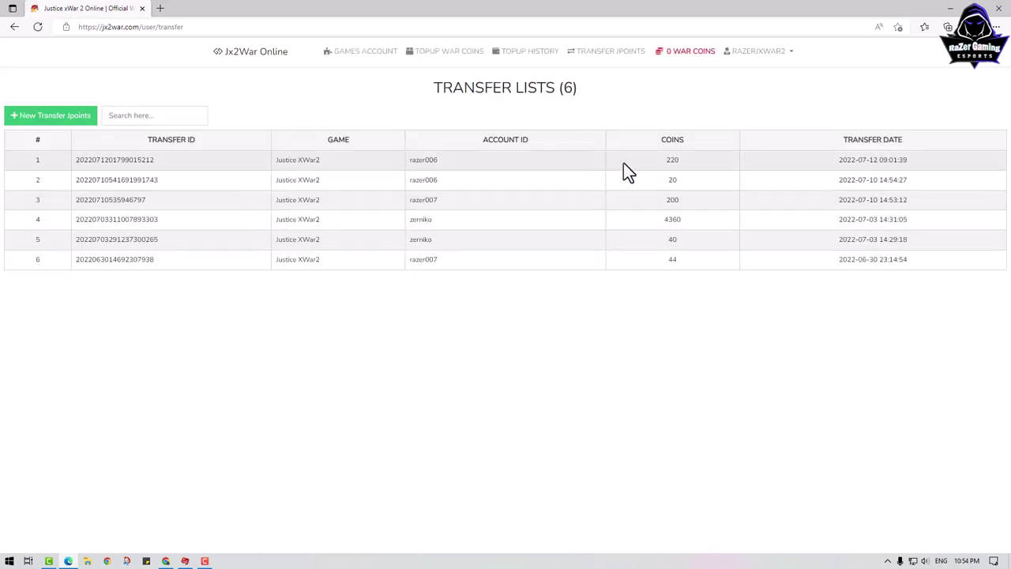
View its three game accounts, holding 0, 17 and 155 JPoints, and highlight row 3's username.
{"action": "left_click", "coordinate": [351, 62]}
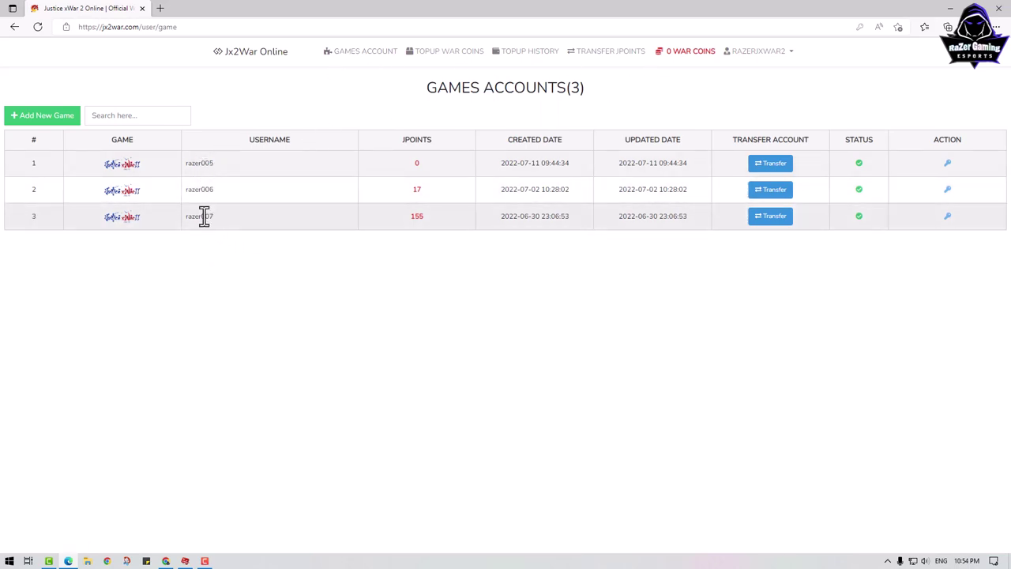
{"action": "left_click_drag", "start_coordinate": [219, 187], "coordinate": [185, 215]}
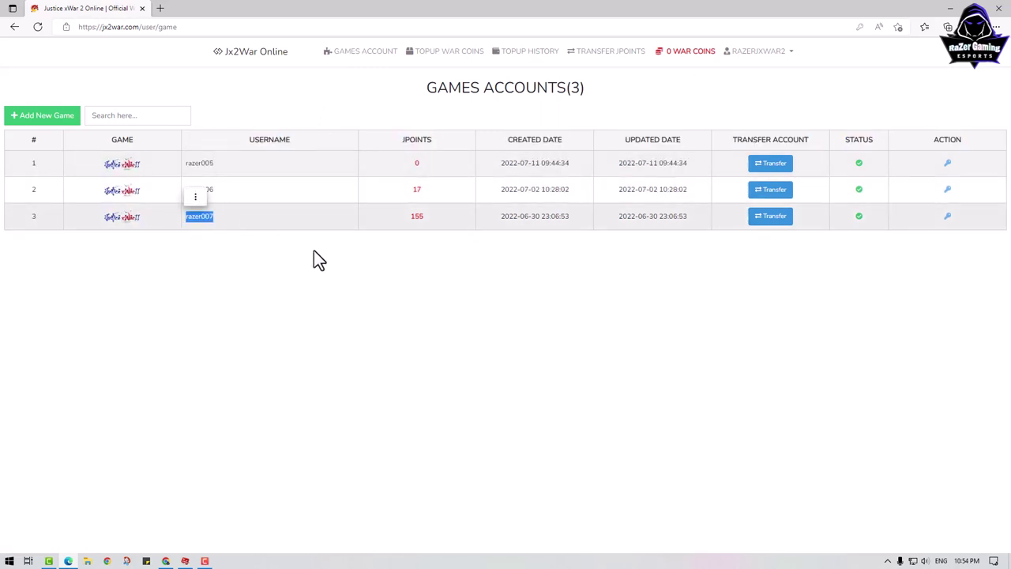
{"action": "left_click", "coordinate": [313, 251]}
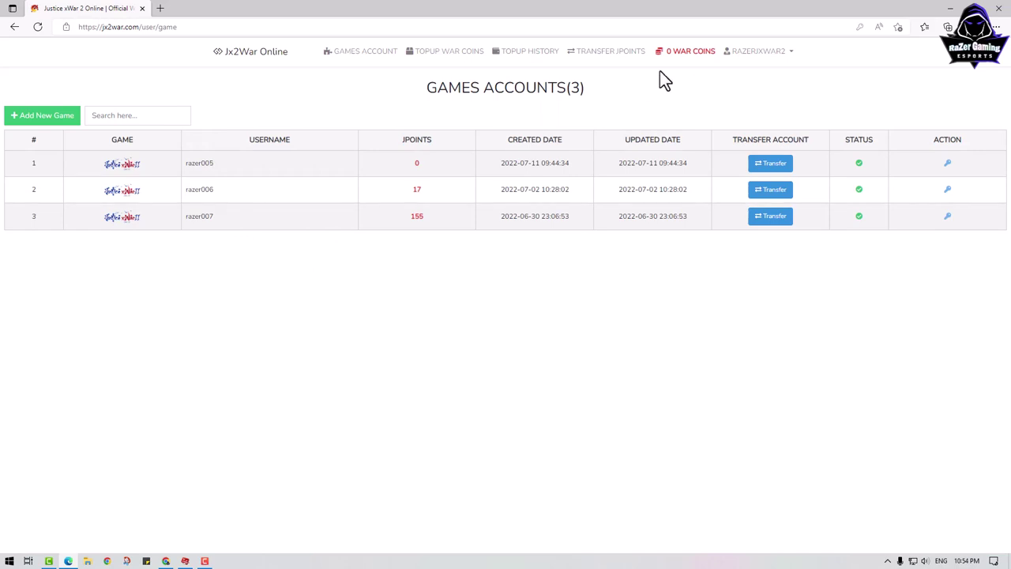
{"action": "left_click", "coordinate": [787, 62]}
Arrange Edge and Chrome side by side, with Chrome showing the six-account games list.
{"action": "left_click", "coordinate": [757, 73]}
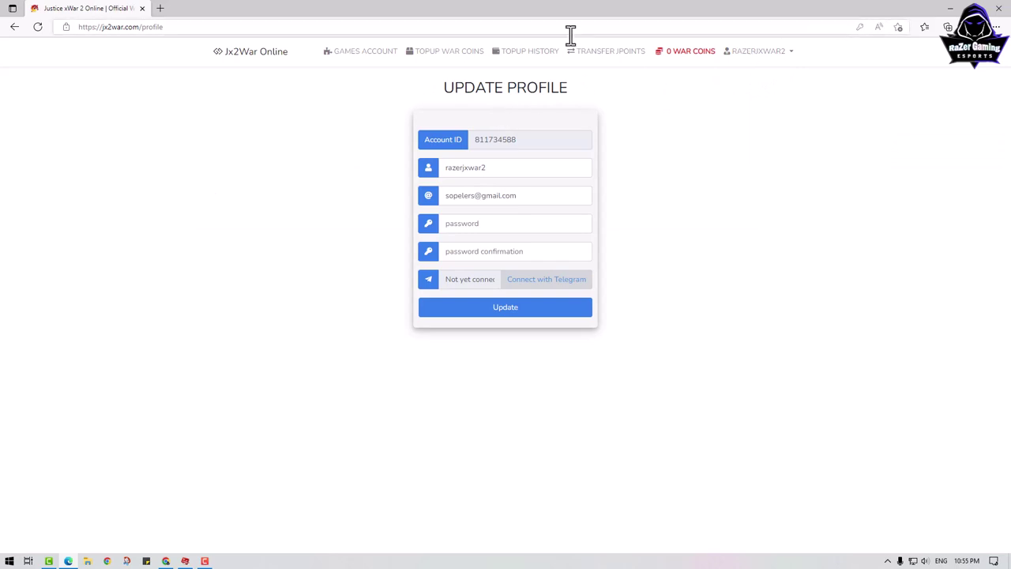
{"action": "left_click_drag", "start_coordinate": [783, 11], "coordinate": [425, 20]}
{"action": "left_click", "coordinate": [339, 108]}
{"action": "left_click", "coordinate": [450, 148]}
{"action": "left_click", "coordinate": [215, 71]}
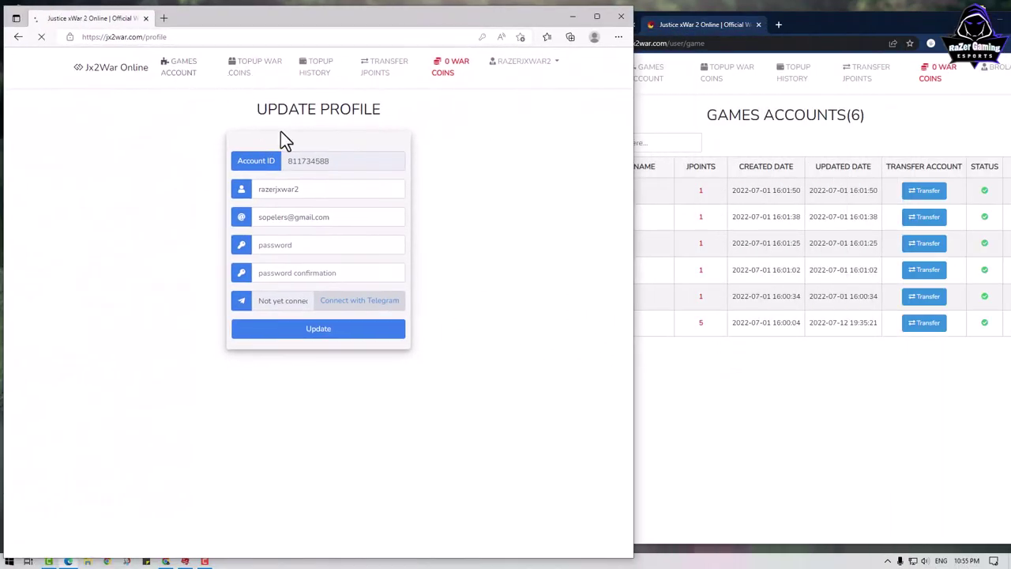
{"action": "left_click_drag", "start_coordinate": [819, 33], "coordinate": [825, 17]}
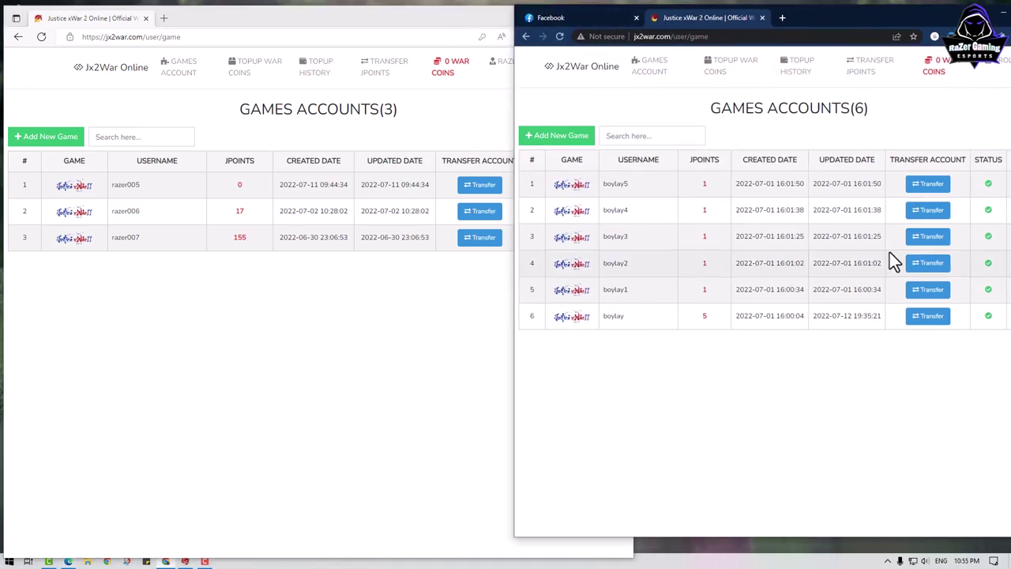
{"action": "left_click", "coordinate": [417, 274]}
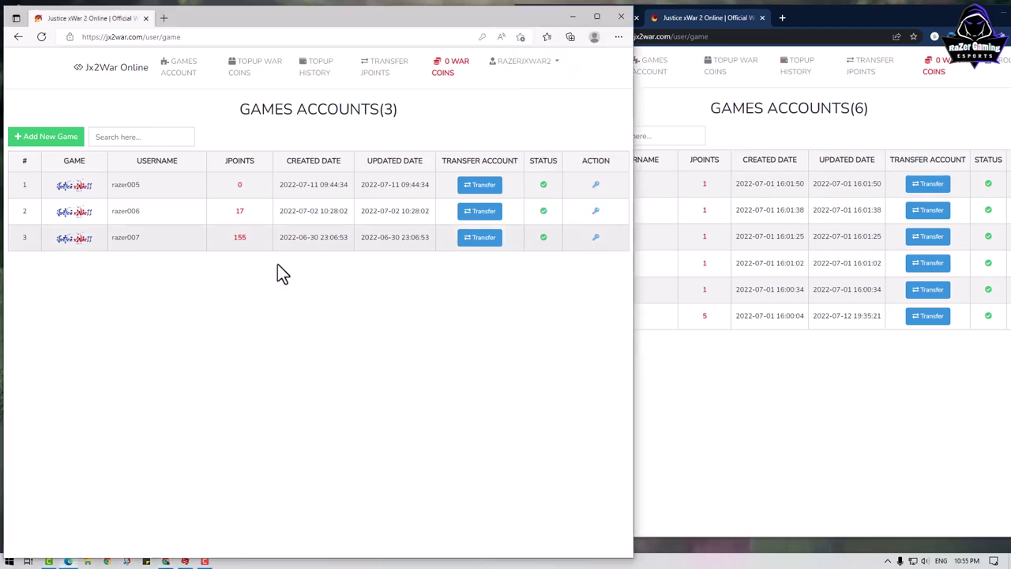
{"action": "left_click", "coordinate": [722, 370]}
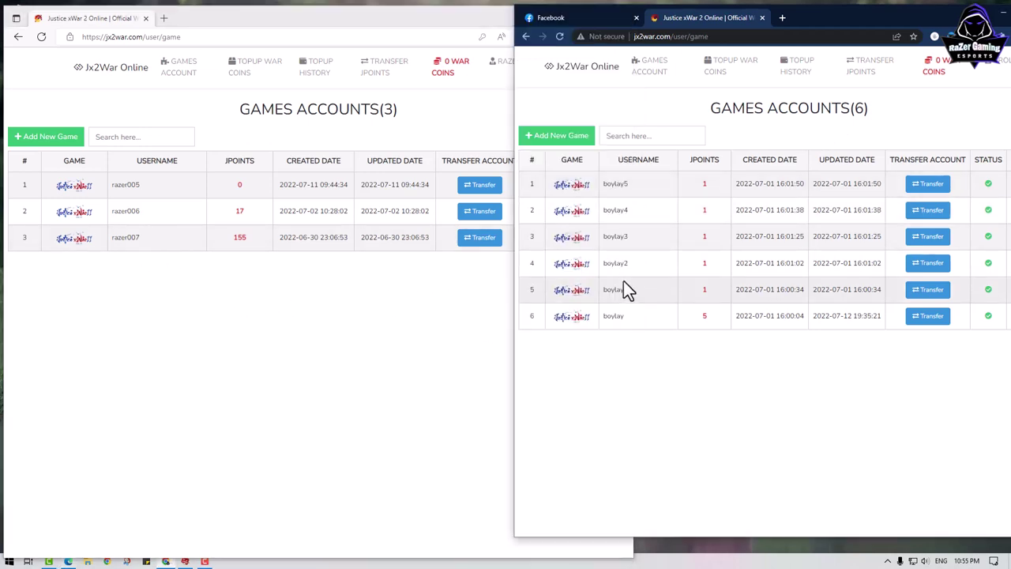
Reopen the second account's profile page in Edge and select its Account ID.
{"action": "left_click", "coordinate": [286, 335]}
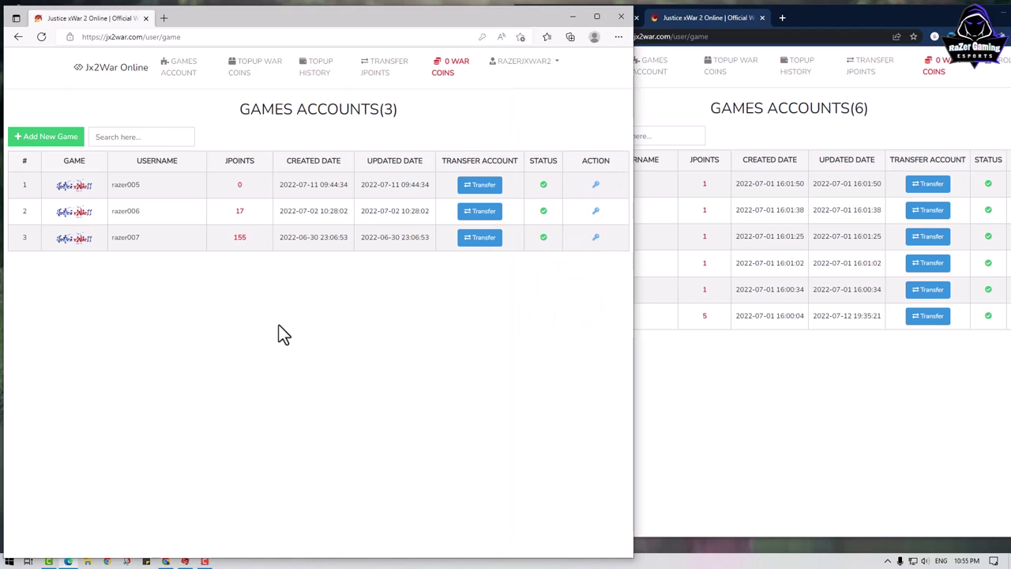
{"action": "left_click", "coordinate": [690, 364]}
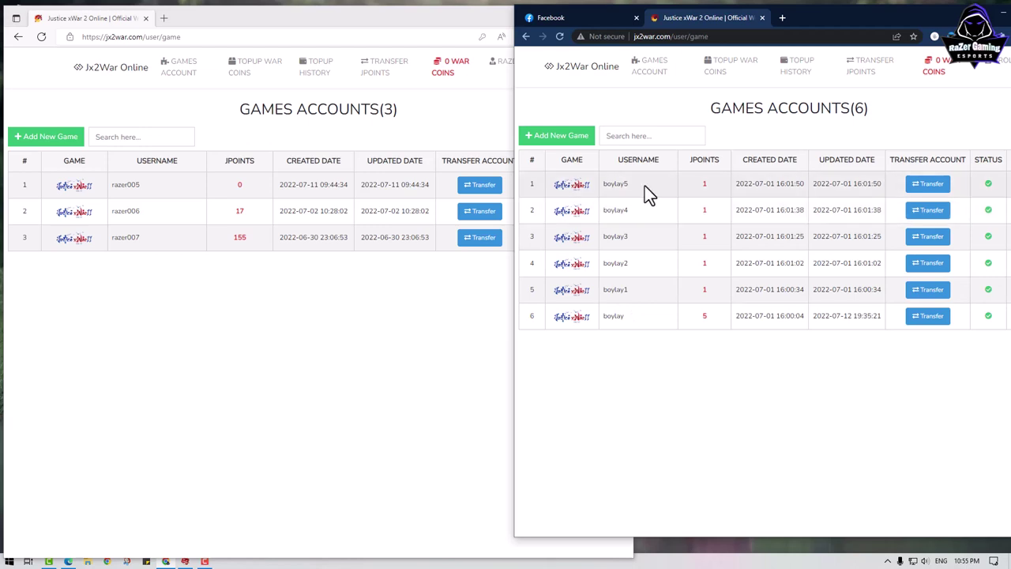
{"action": "left_click", "coordinate": [289, 313]}
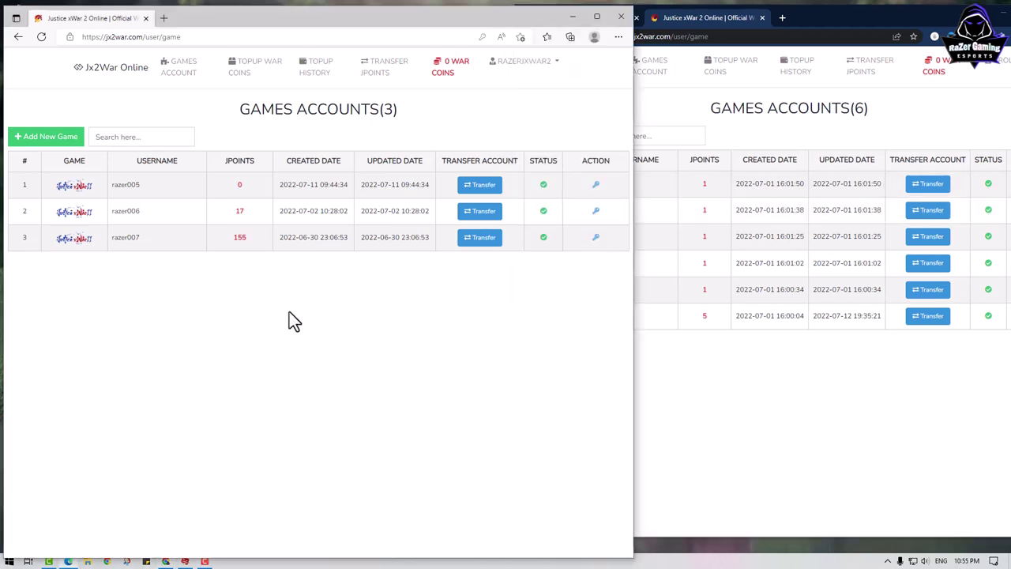
{"action": "left_click", "coordinate": [543, 75]}
{"action": "left_click", "coordinate": [517, 101]}
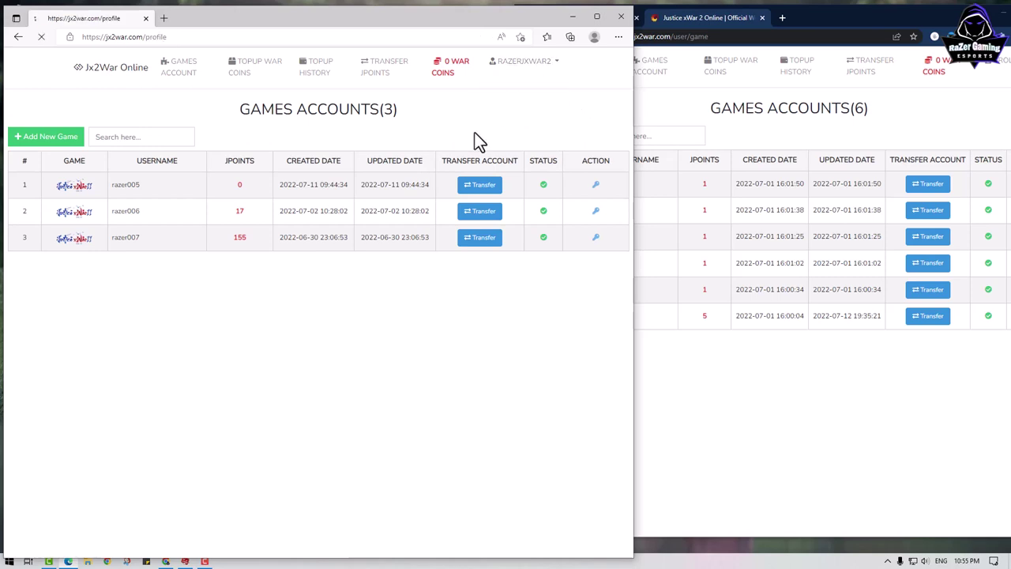
{"action": "left_click_drag", "start_coordinate": [332, 161], "coordinate": [290, 162]}
Copy the second account's Account ID to the clipboard.
{"action": "right_click", "coordinate": [310, 162]}
{"action": "left_click", "coordinate": [322, 169]}
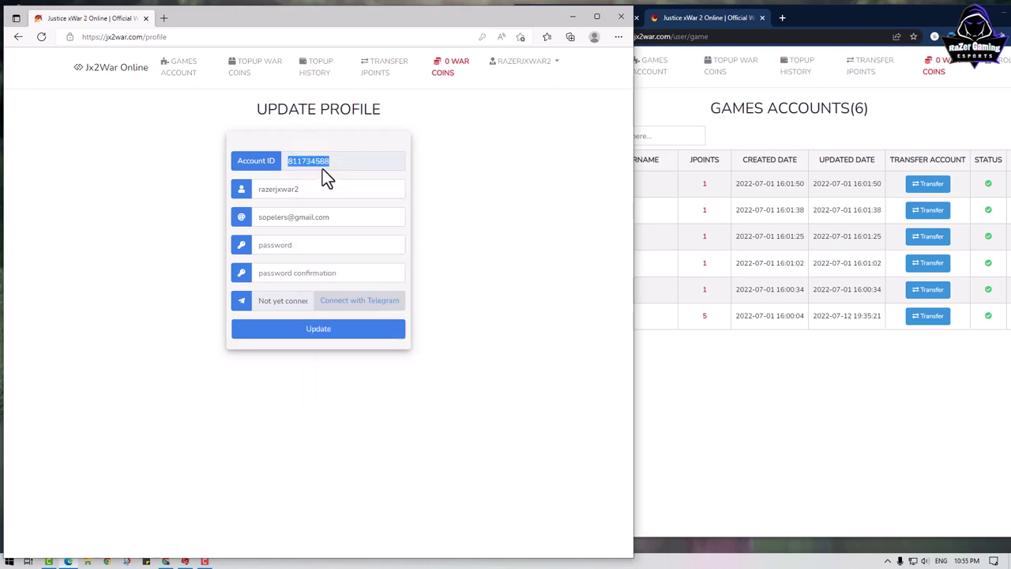
{"action": "right_click", "coordinate": [321, 158]}
{"action": "left_click", "coordinate": [339, 168]}
Enlarge the Chrome window and open the Transfer dialog for the row 1 game account.
{"action": "left_click_drag", "start_coordinate": [921, 17], "coordinate": [868, 9]}
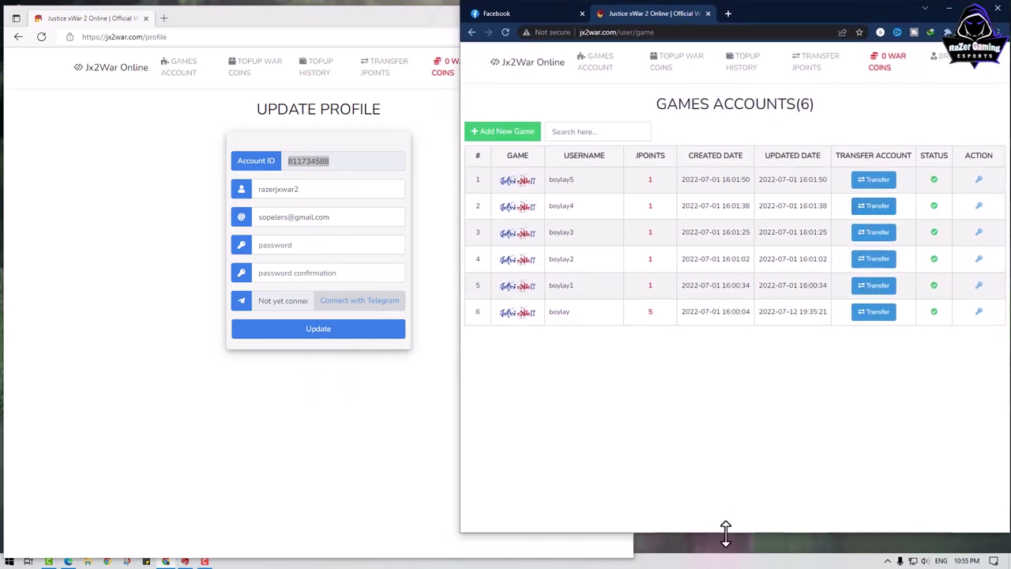
{"action": "left_click_drag", "start_coordinate": [725, 534], "coordinate": [722, 550]}
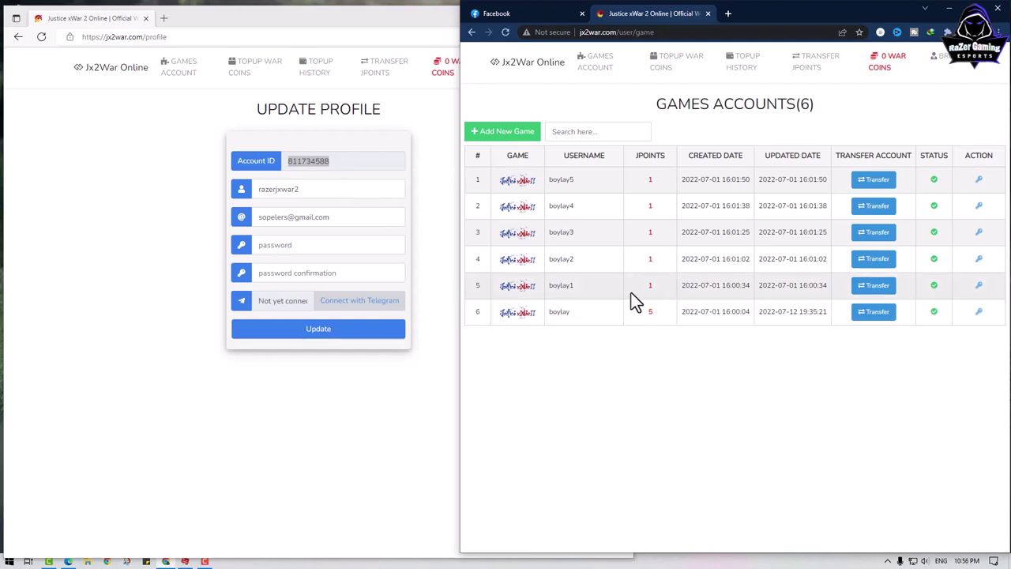
{"action": "left_click_drag", "start_coordinate": [569, 313], "coordinate": [535, 314]}
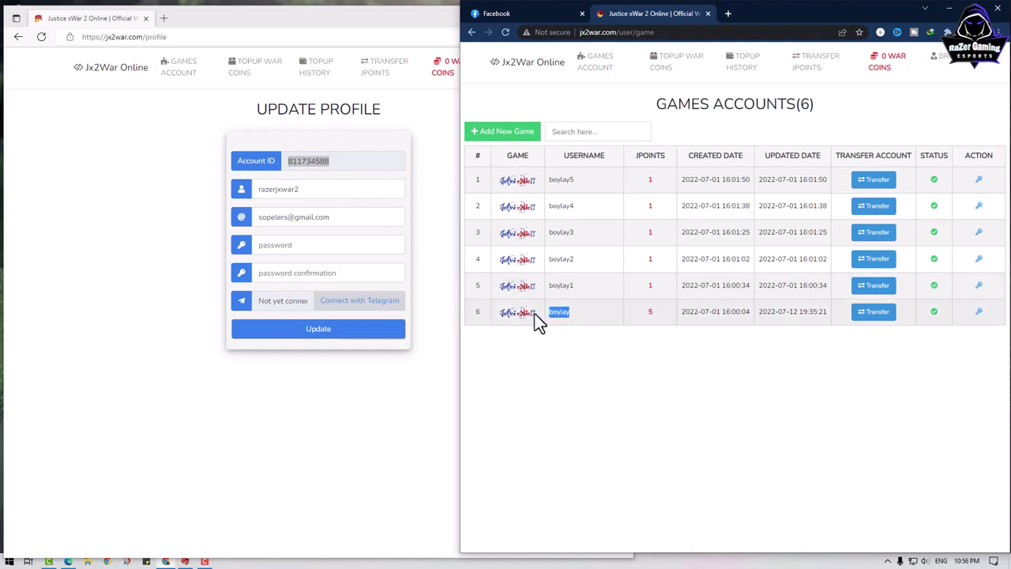
{"action": "double_click", "coordinate": [582, 179]}
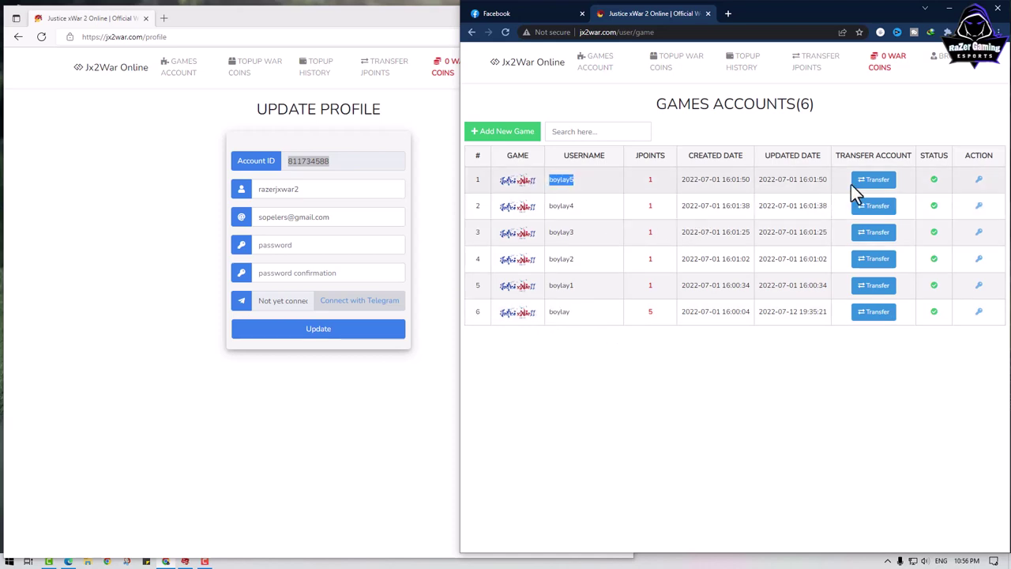
{"action": "left_click", "coordinate": [878, 181]}
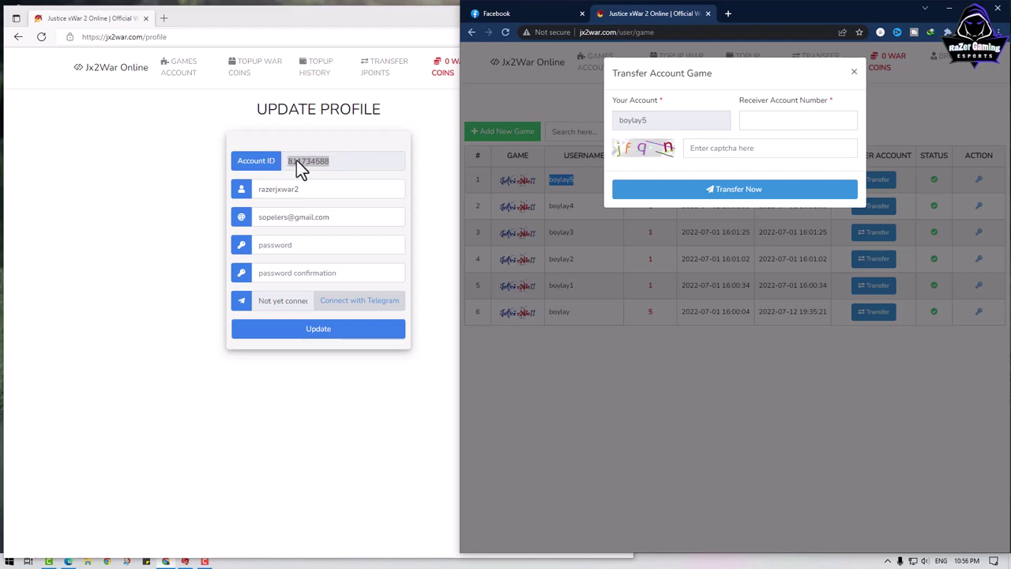
Paste the copied Account ID into the Receiver Account Number field.
{"action": "left_click", "coordinate": [767, 119]}
{"action": "right_click", "coordinate": [767, 118]}
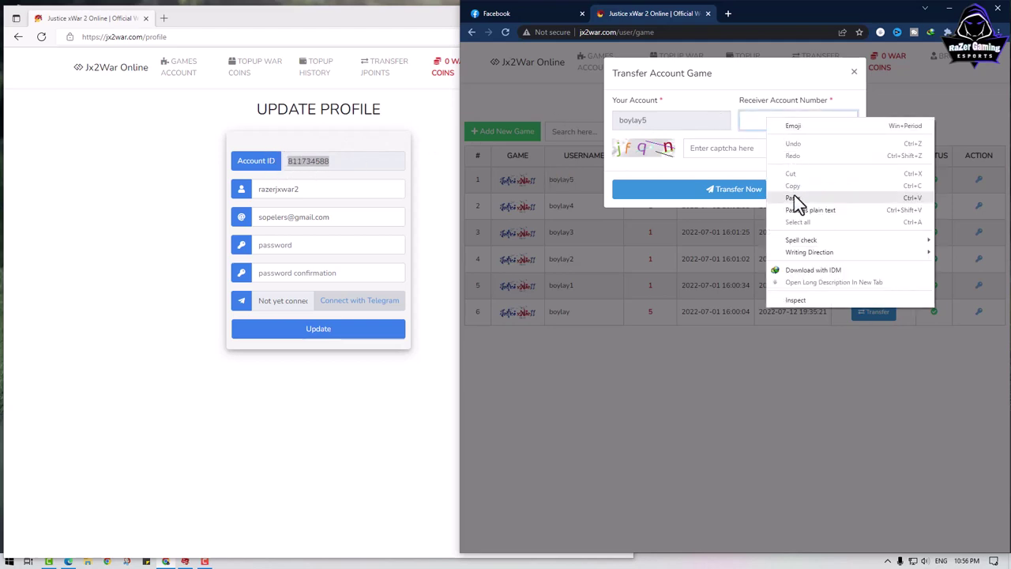
{"action": "left_click", "coordinate": [792, 198]}
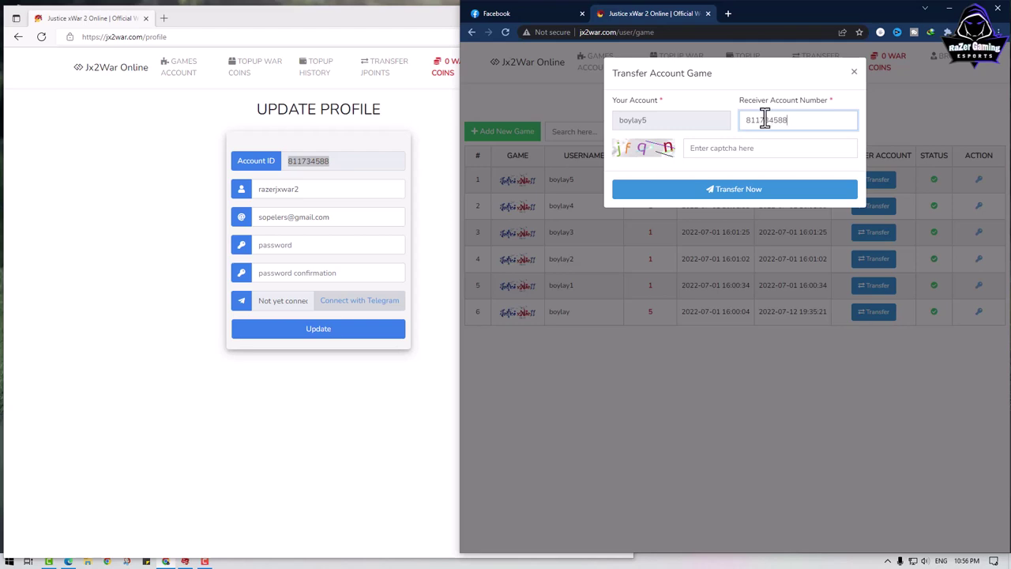
Enter the captcha, submit Transfer Now and confirm the transfer with OK.
{"action": "left_click", "coordinate": [718, 148]}
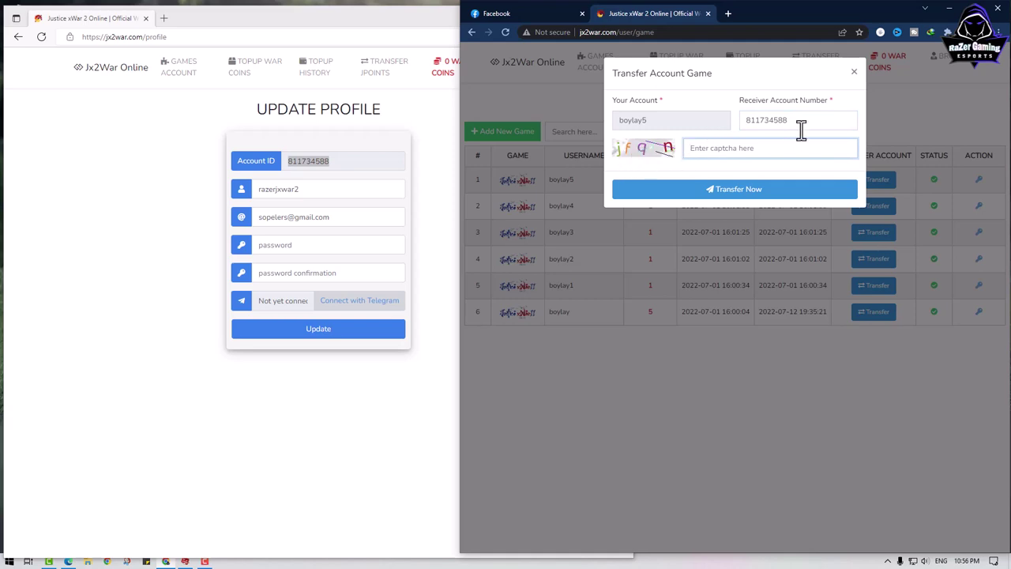
{"action": "type", "text": "j"}
{"action": "key", "text": "BackSpace"}
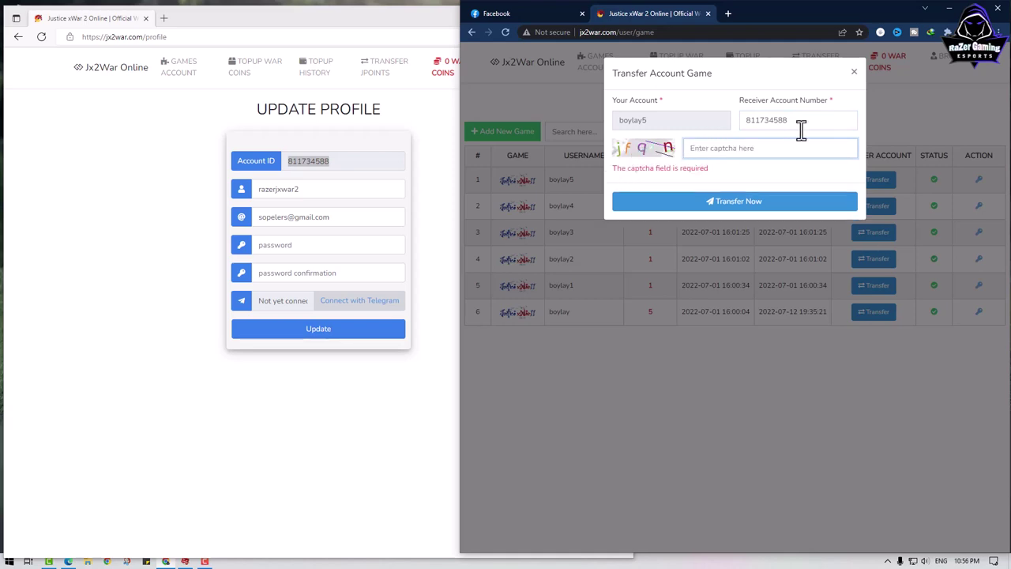
{"action": "type", "text": "jfq"}
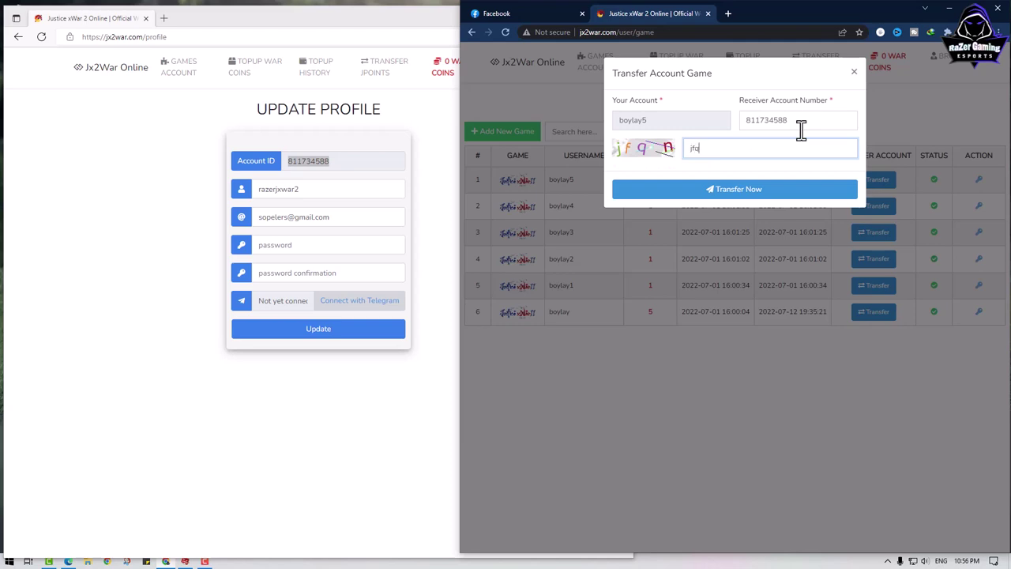
{"action": "type", "text": "n"}
{"action": "left_click", "coordinate": [733, 194]}
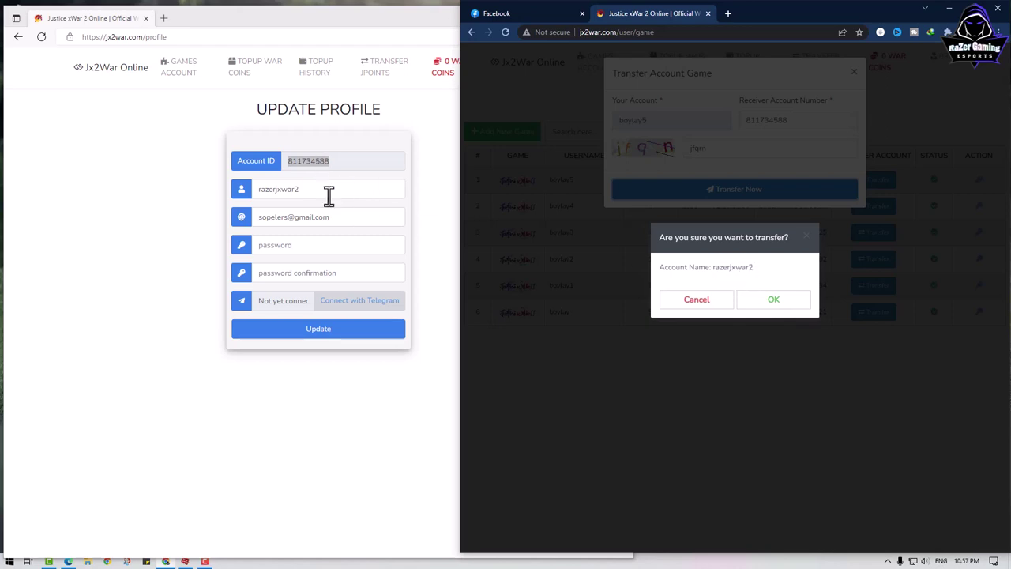
{"action": "left_click", "coordinate": [777, 308]}
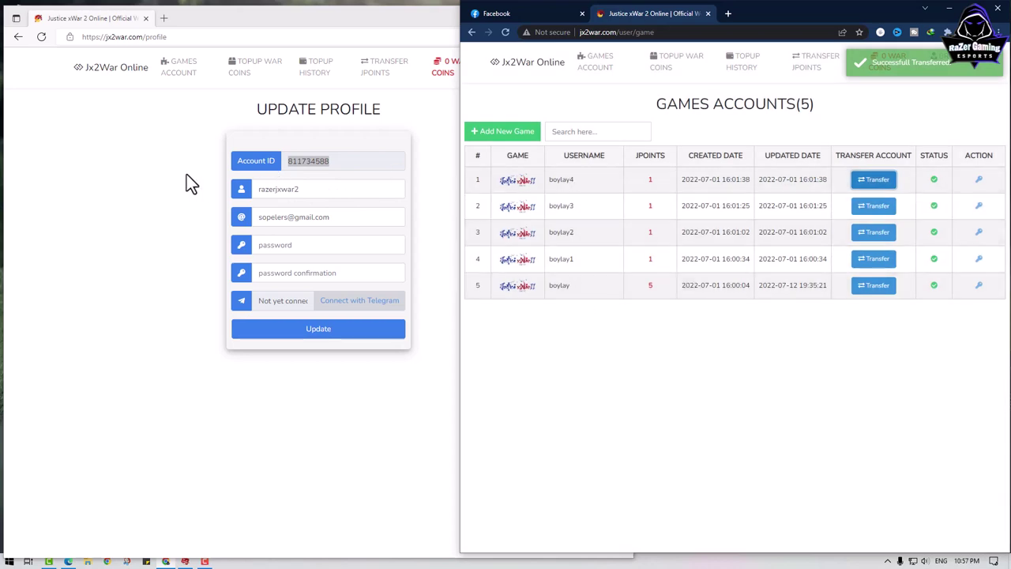
Show the second account's games list, now four accounts including the transferred one.
{"action": "left_click", "coordinate": [136, 168]}
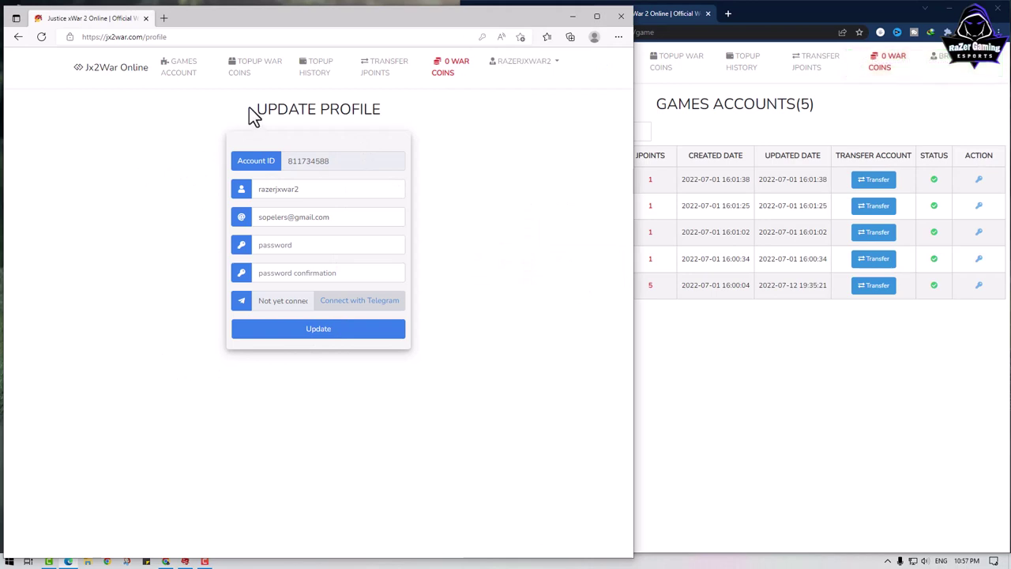
{"action": "left_click", "coordinate": [182, 73]}
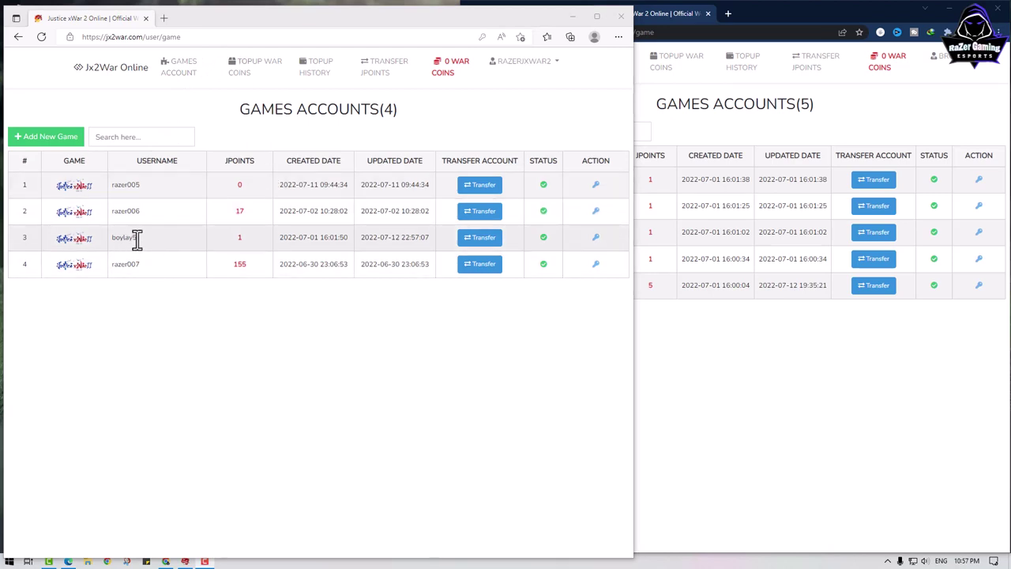
{"action": "left_click_drag", "start_coordinate": [135, 237], "coordinate": [127, 239]}
Open the first account's profile page in Chrome and select its Account ID.
{"action": "left_click", "coordinate": [718, 359]}
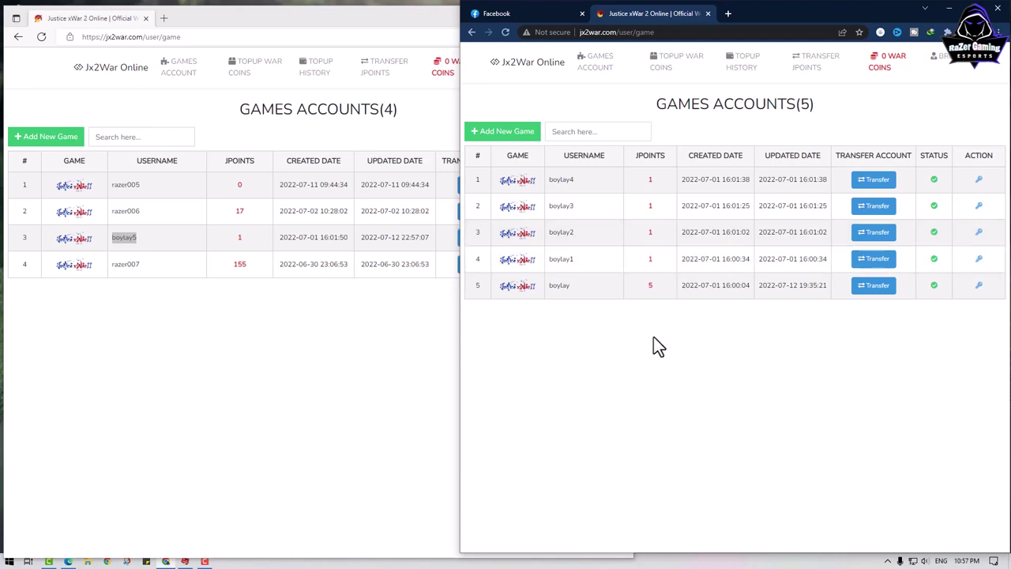
{"action": "left_click", "coordinate": [948, 68]}
{"action": "left_click", "coordinate": [940, 90]}
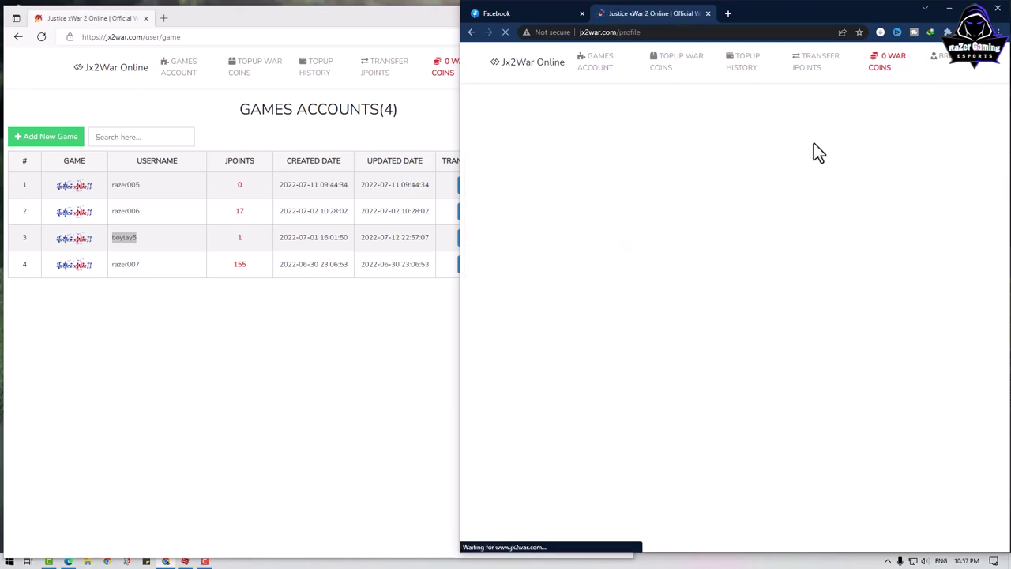
{"action": "left_click_drag", "start_coordinate": [770, 157], "coordinate": [686, 155]}
{"action": "left_click", "coordinate": [146, 255]}
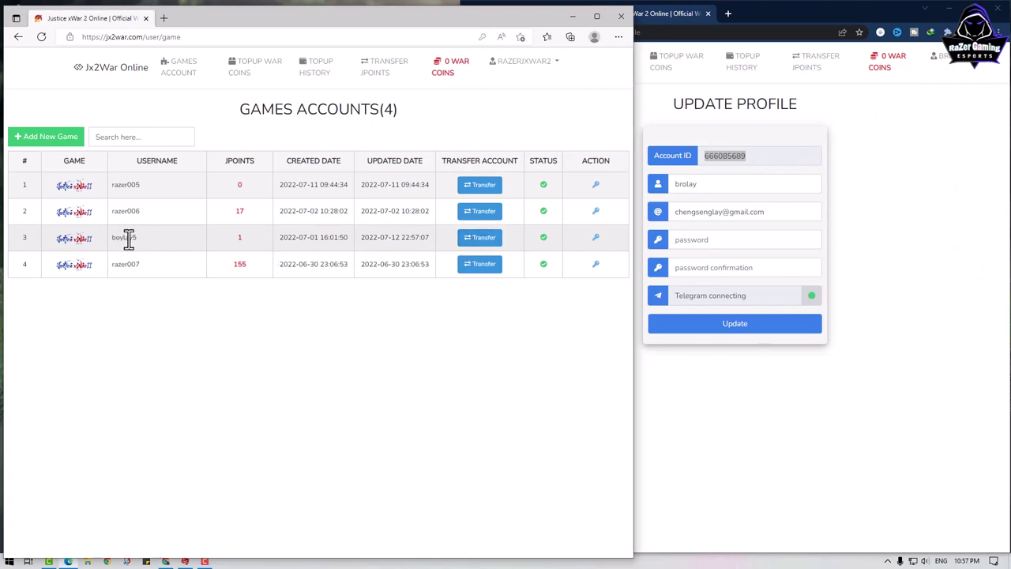
Fill the row 3 transfer form with the pasted Account ID and captcha, then confirm.
{"action": "left_click", "coordinate": [480, 240]}
{"action": "left_click", "coordinate": [334, 127]}
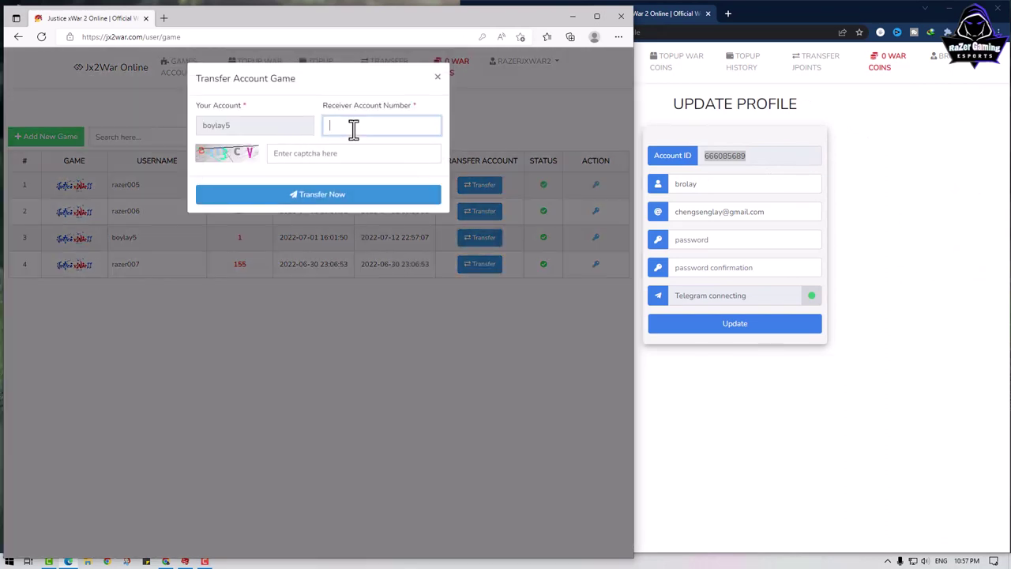
{"action": "key", "text": "ctrl+v"}
{"action": "left_click", "coordinate": [321, 155]}
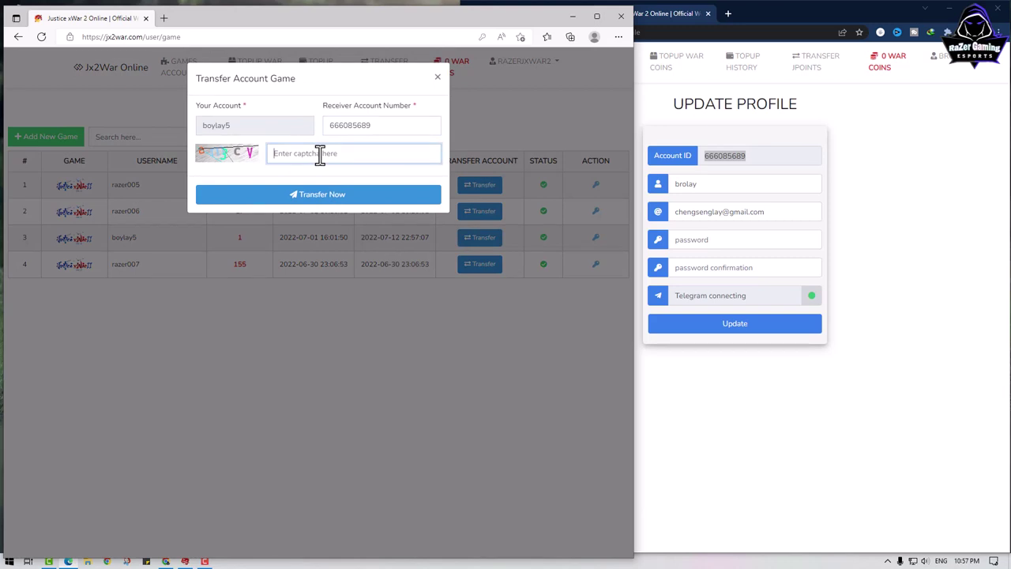
{"action": "type", "text": "an3cv"}
{"action": "left_click", "coordinate": [321, 188]}
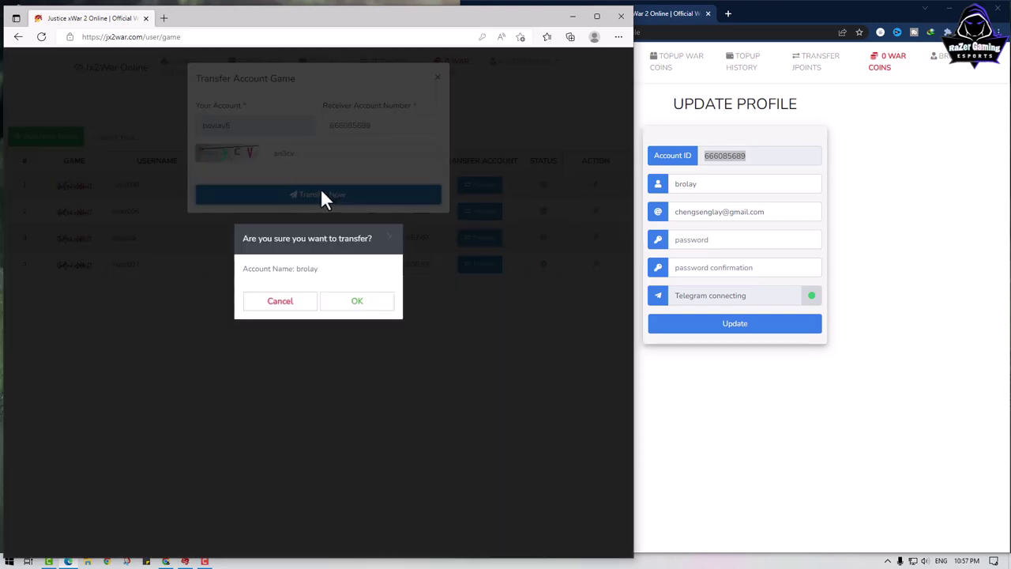
{"action": "left_click", "coordinate": [374, 308]}
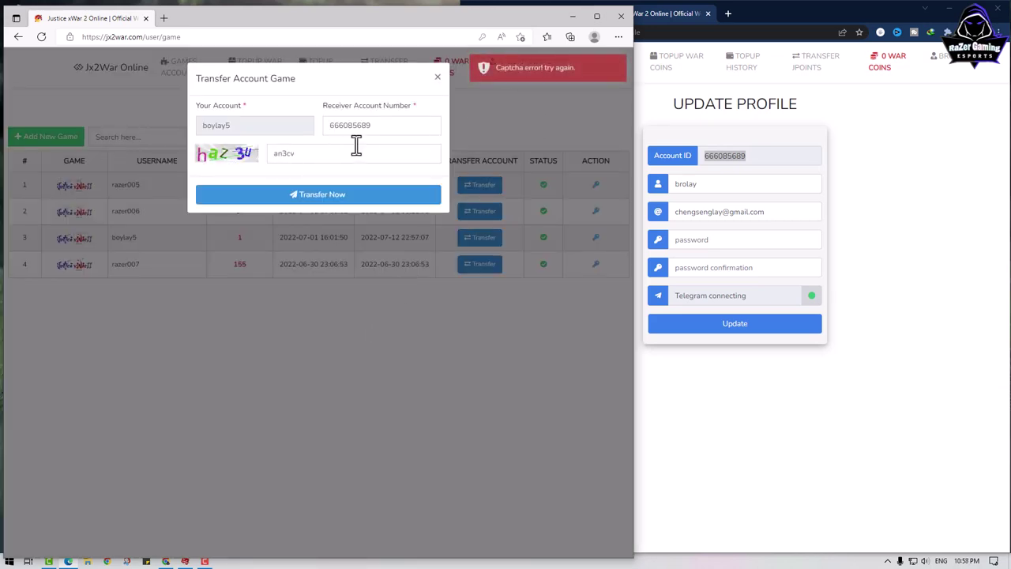
Re-enter the captcha after the error and confirm the transfer again.
{"action": "left_click_drag", "start_coordinate": [308, 152], "coordinate": [245, 158]}
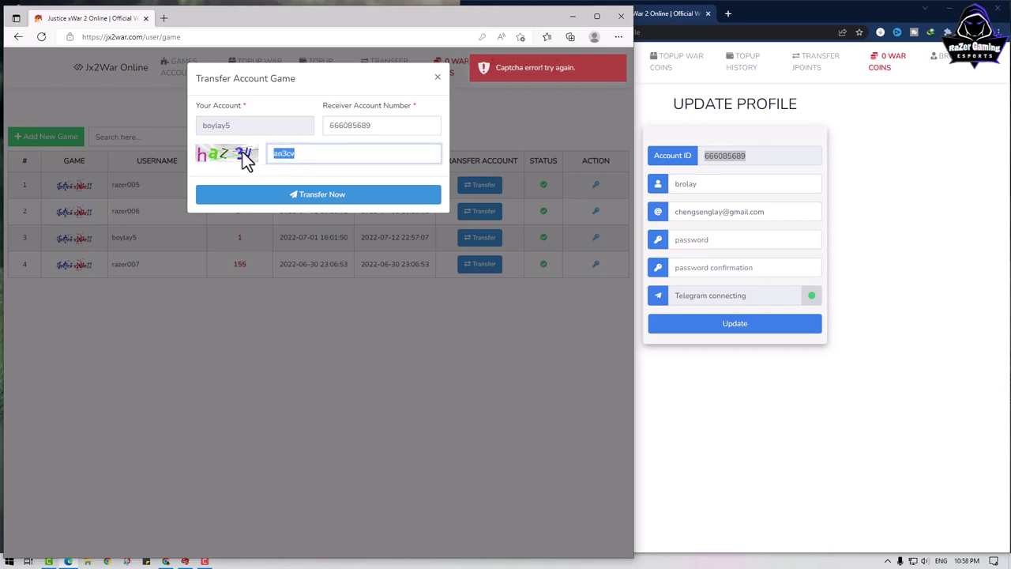
{"action": "type", "text": "haz"}
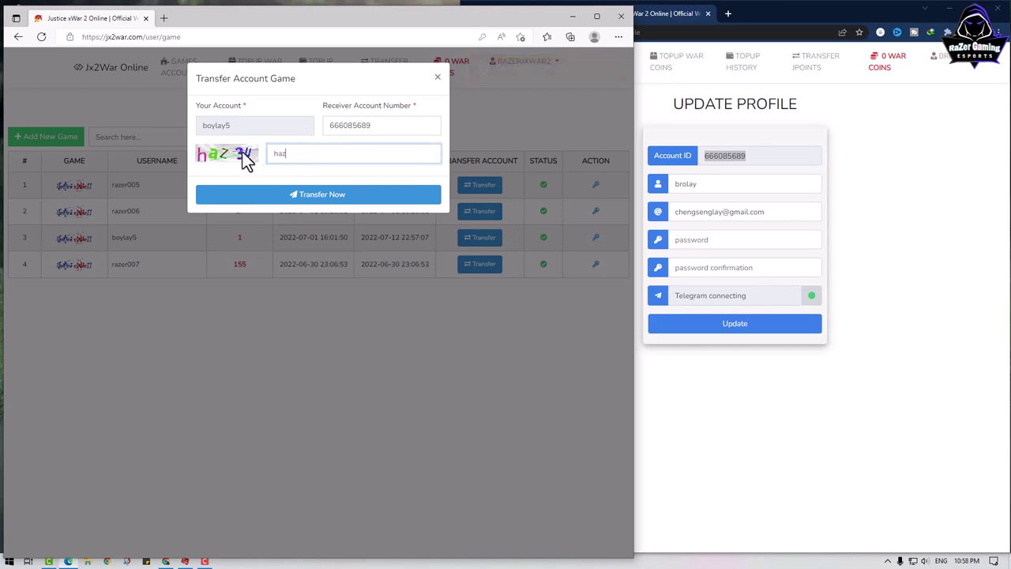
{"action": "type", "text": "3u"}
{"action": "left_click", "coordinate": [319, 196]}
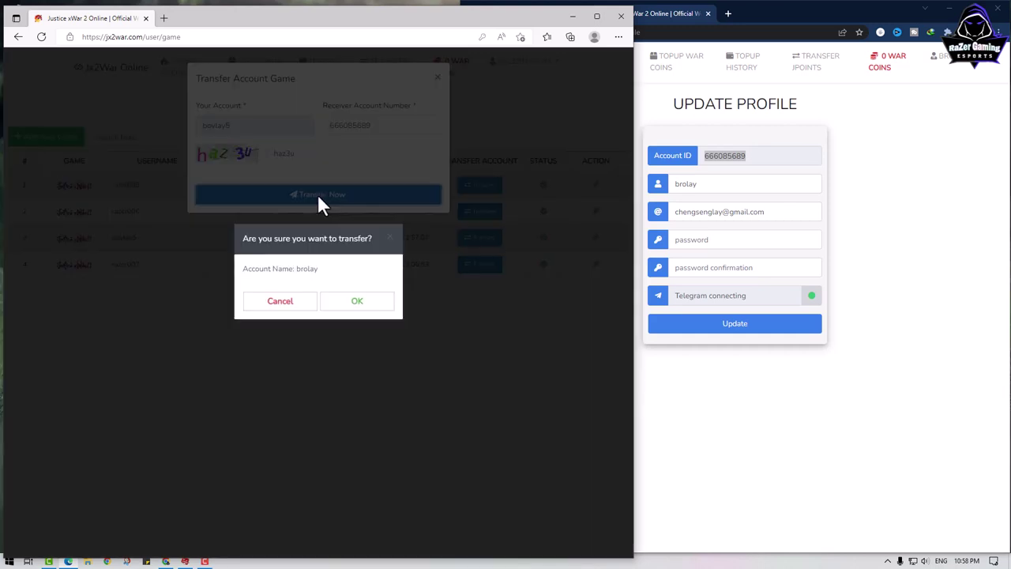
{"action": "left_click", "coordinate": [355, 303]}
{"action": "left_click", "coordinate": [908, 161]}
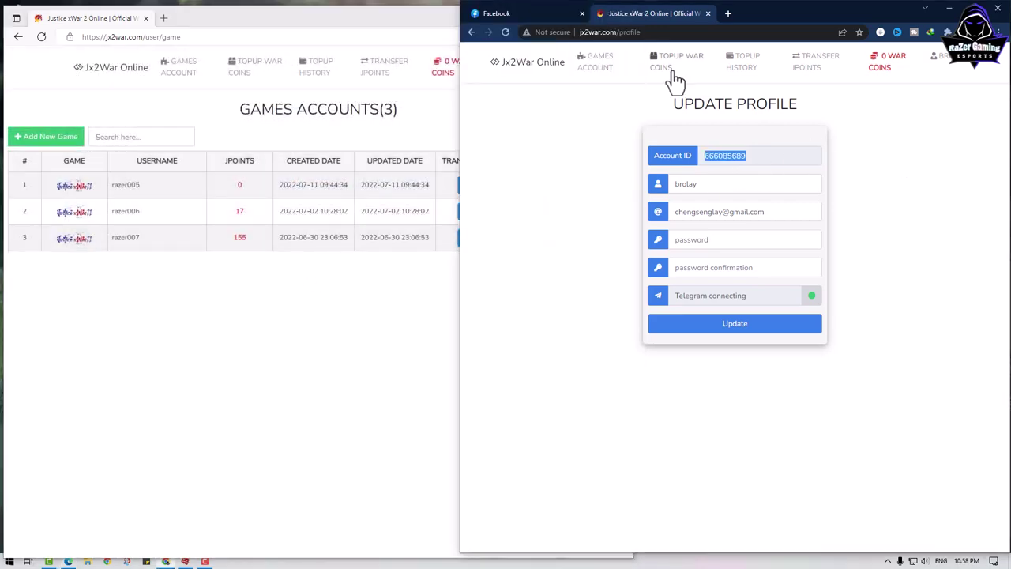
Refresh Chrome's games list to six accounts with the returned one on top, and compare both headings.
{"action": "left_click", "coordinate": [673, 70]}
{"action": "left_click", "coordinate": [608, 69]}
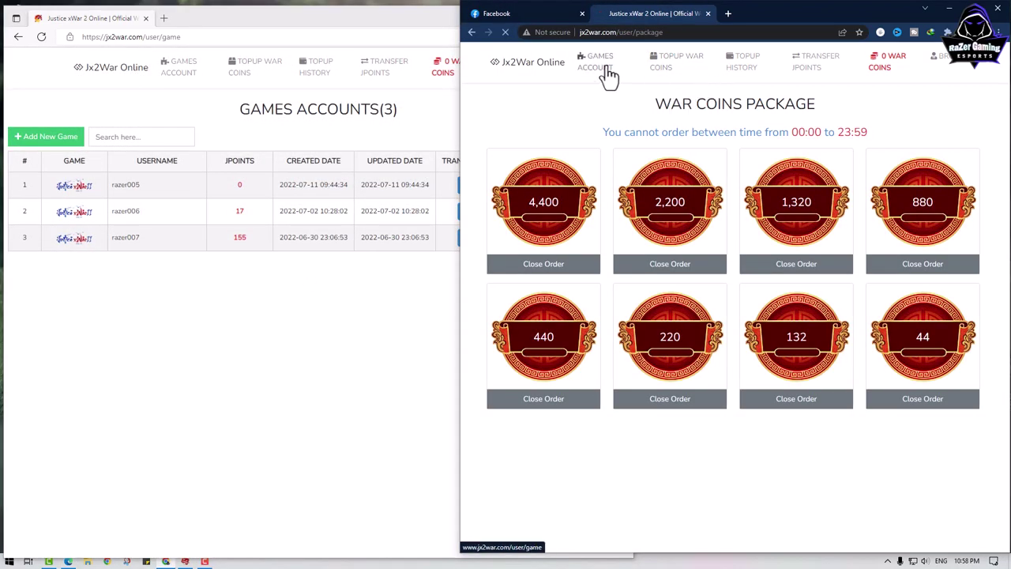
{"action": "left_click_drag", "start_coordinate": [573, 180], "coordinate": [517, 186]}
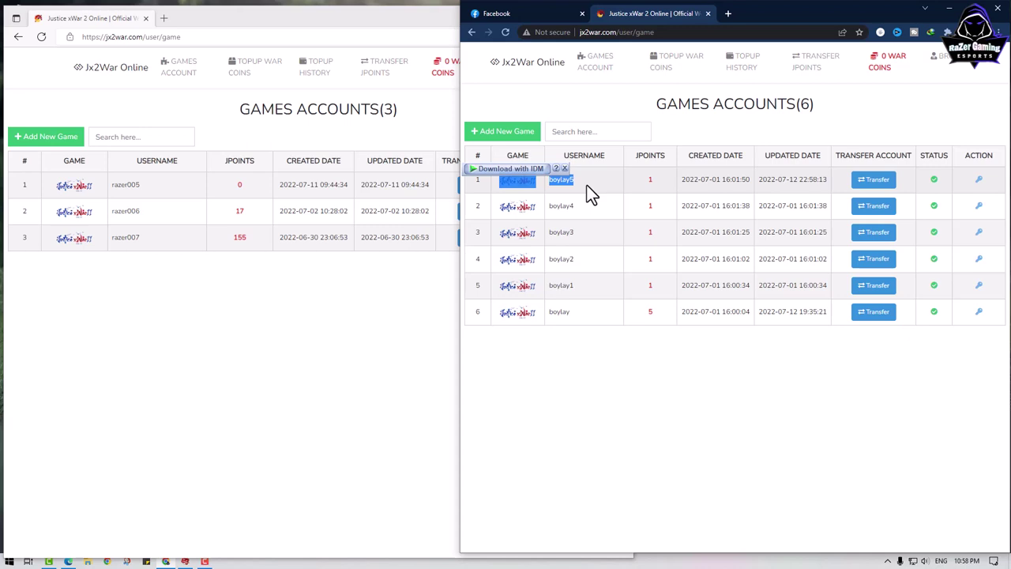
{"action": "left_click_drag", "start_coordinate": [397, 109], "coordinate": [239, 115]}
{"action": "left_click_drag", "start_coordinate": [812, 103], "coordinate": [655, 104]}
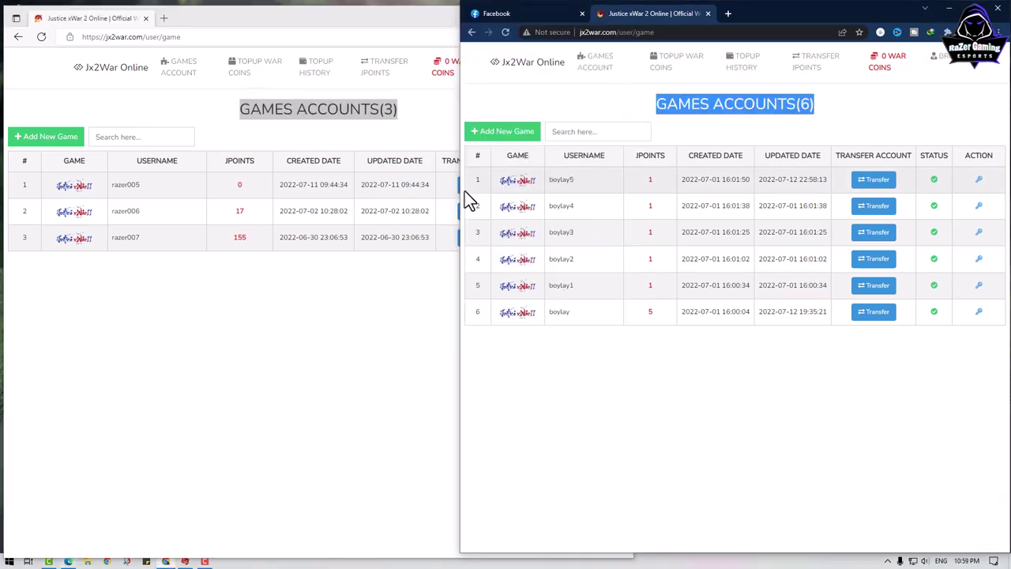